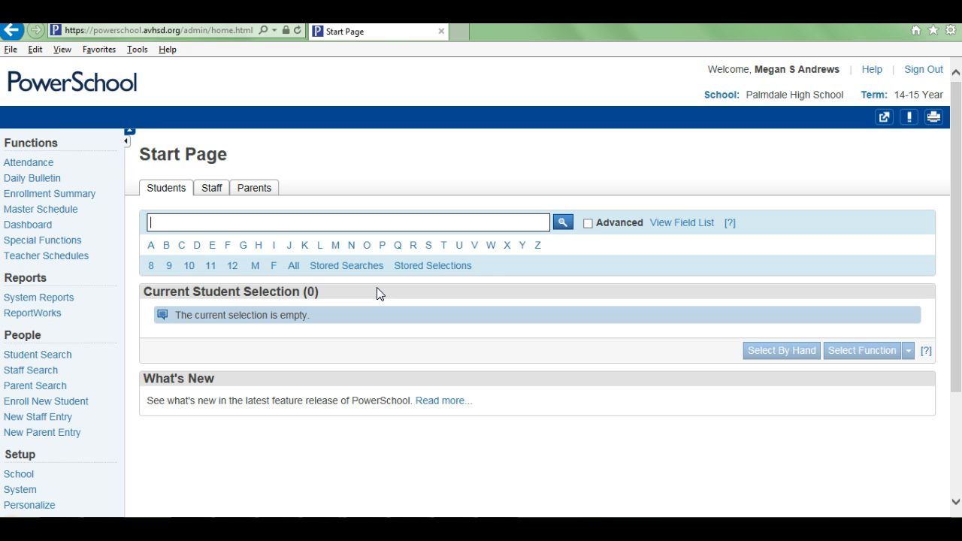
Step: Search the student records by the student's last name
left_click(196, 222)
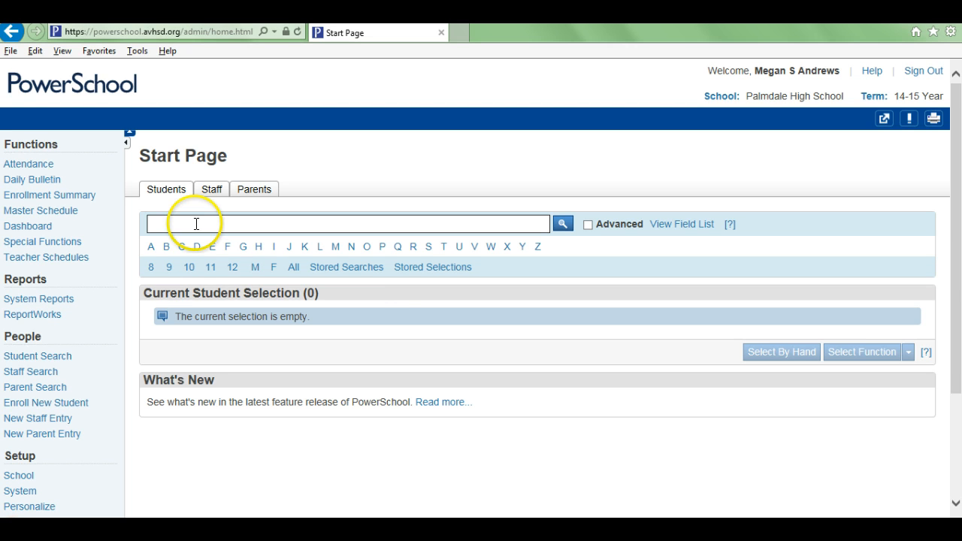
type("Cooper")
key("Return")
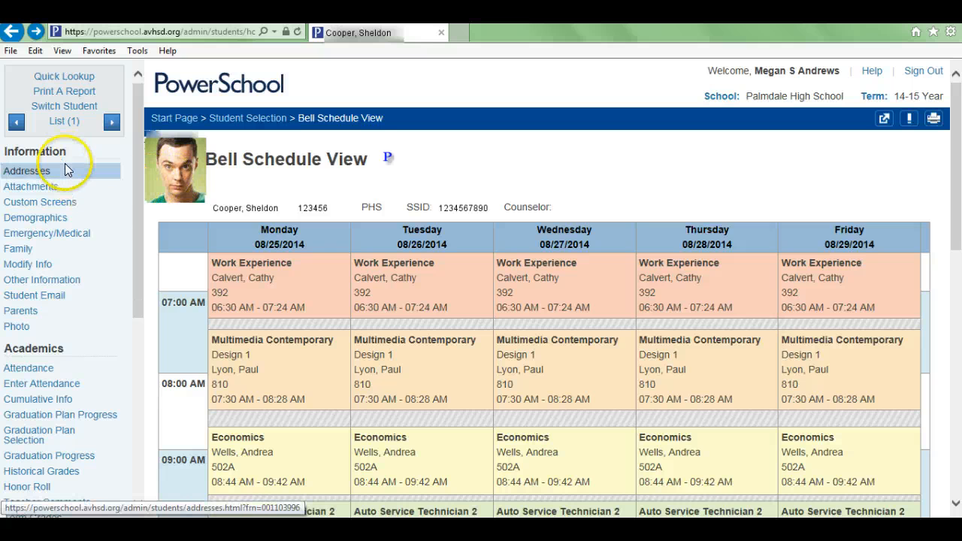
Step: Open the student's PowerSchool Login custom screen and highlight the Student Web Password label
left_click(61, 203)
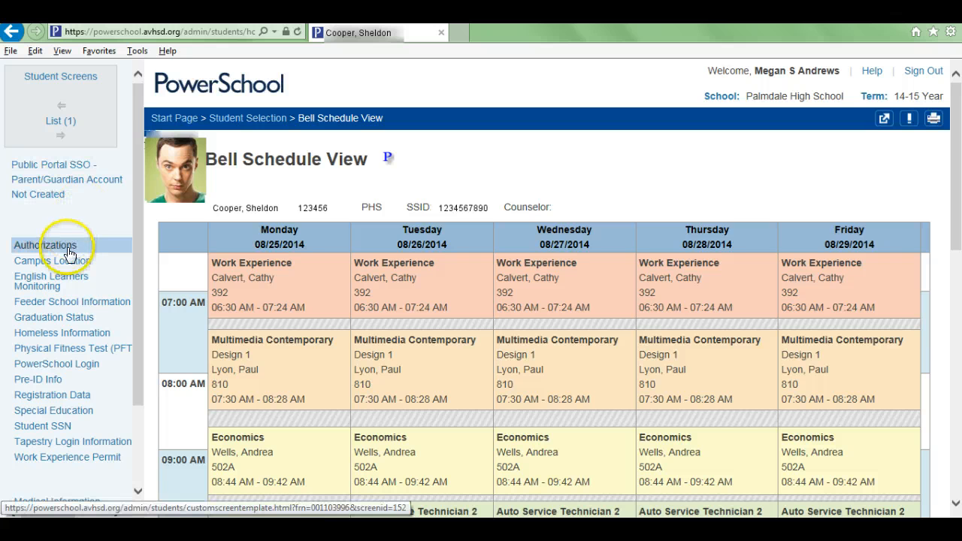
left_click(63, 366)
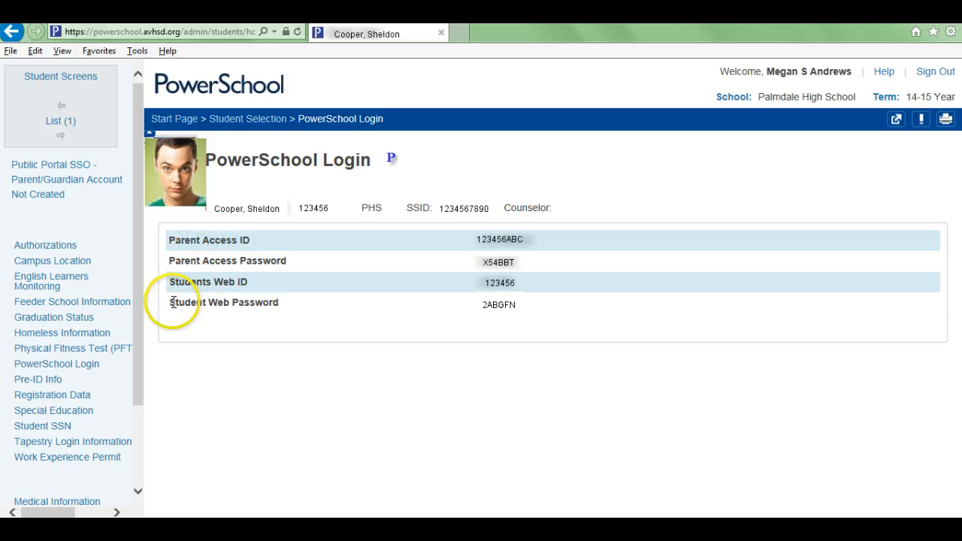
left_click_drag(167, 303, 262, 317)
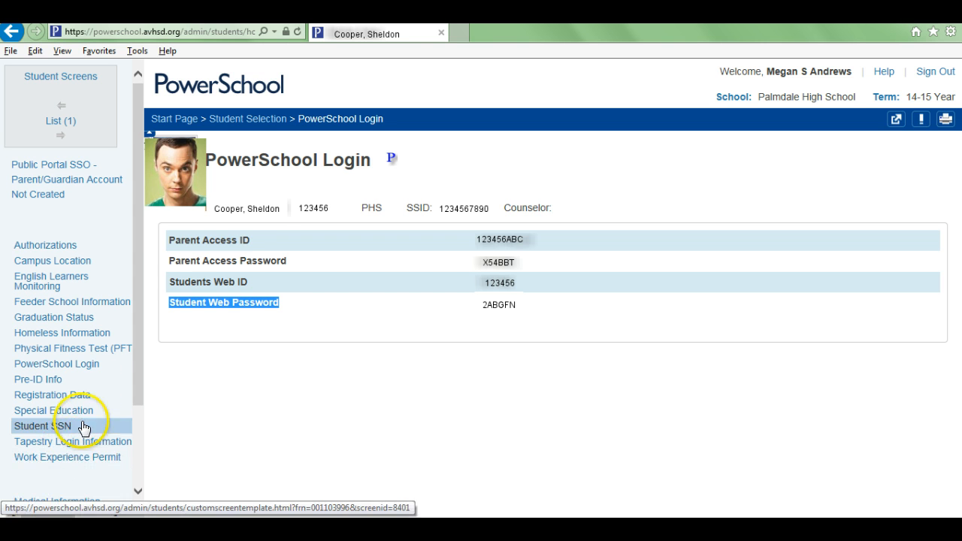
Step: Return to the start page and open the class roster of the teacher's 1(A) Expository Reading and Writing (EAP) section
left_click(196, 92)
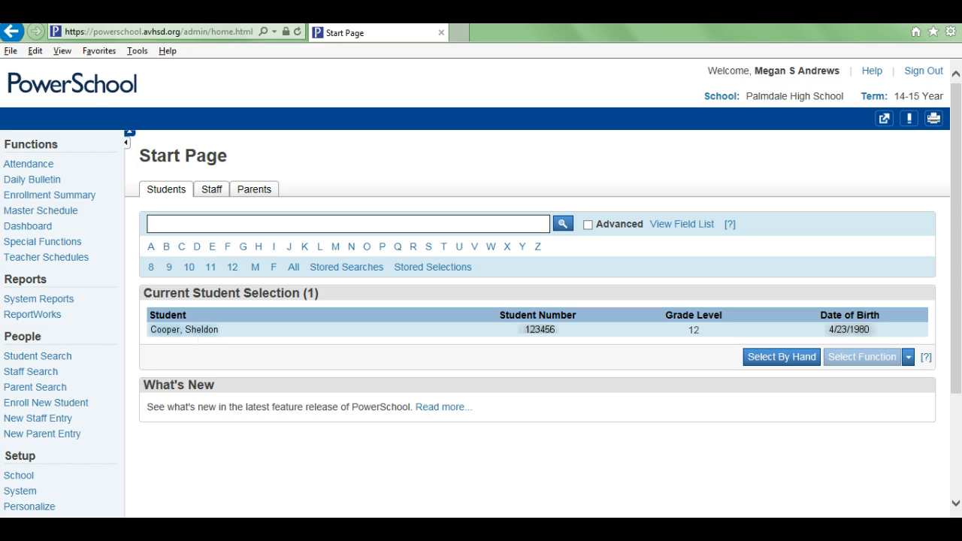
left_click(94, 83)
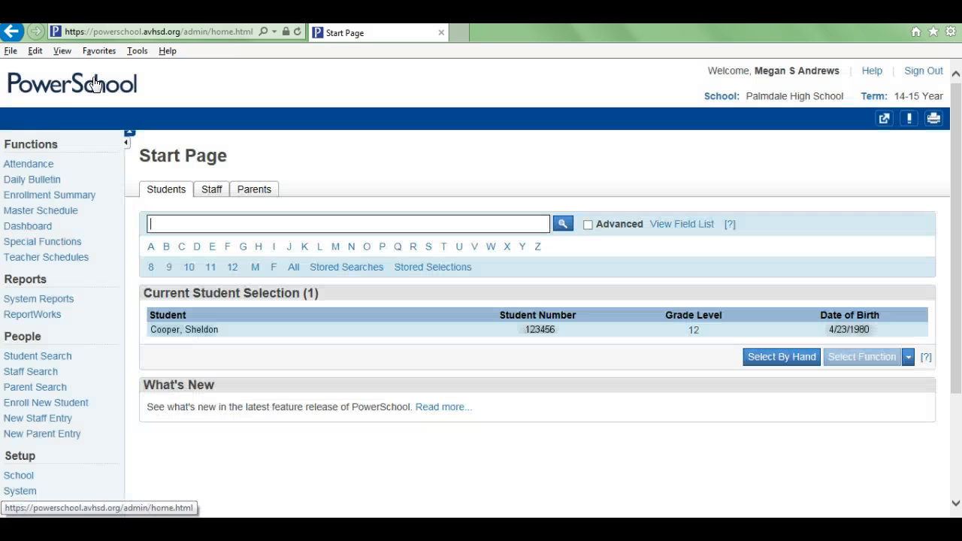
left_click(57, 257)
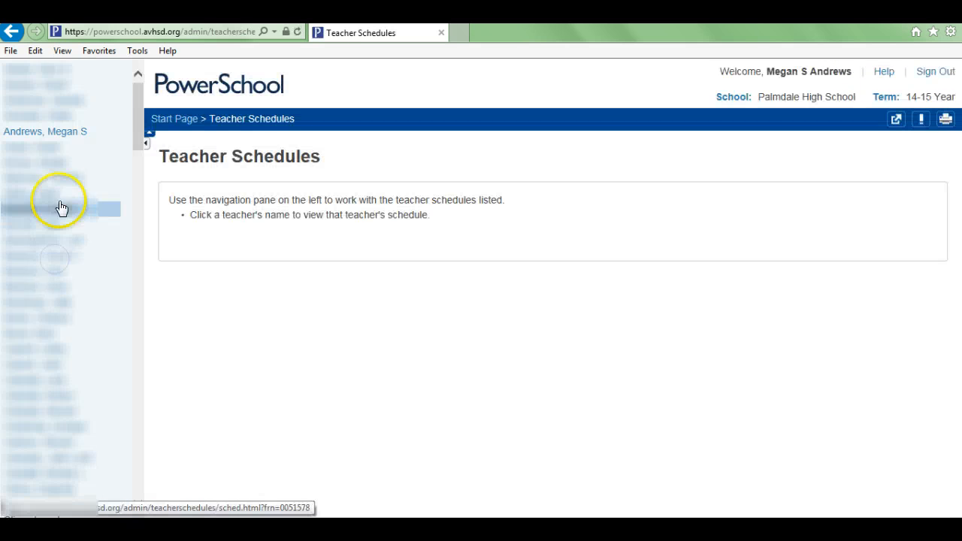
left_click(60, 135)
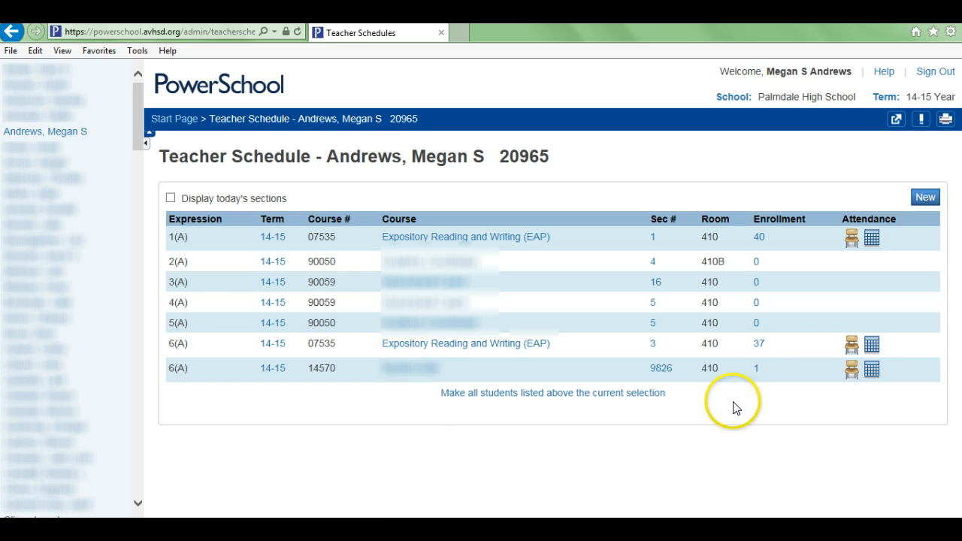
left_click(760, 239)
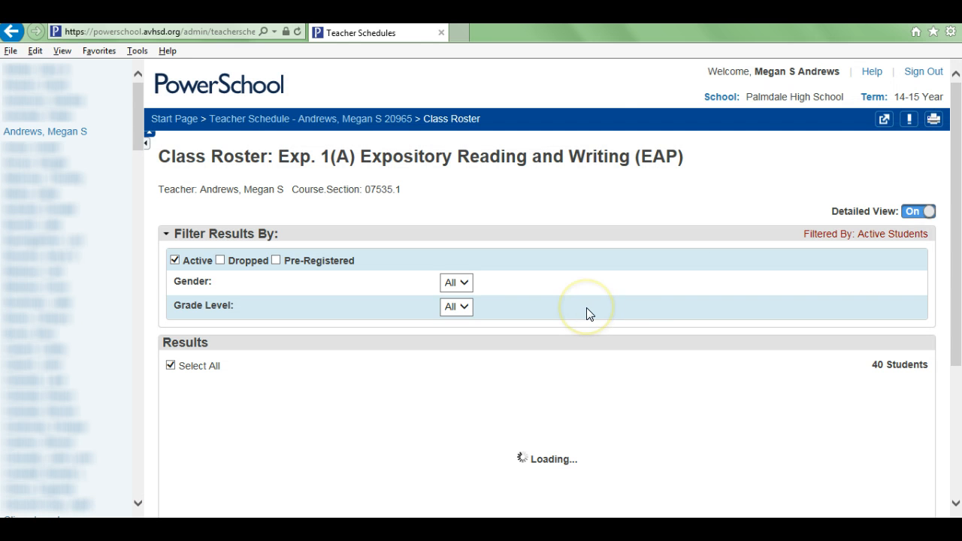
Step: Try checking only a few individual students on the roster, and restore the selection of all students
scroll(586, 315, "down", 1)
scroll(526, 310, "down", 2)
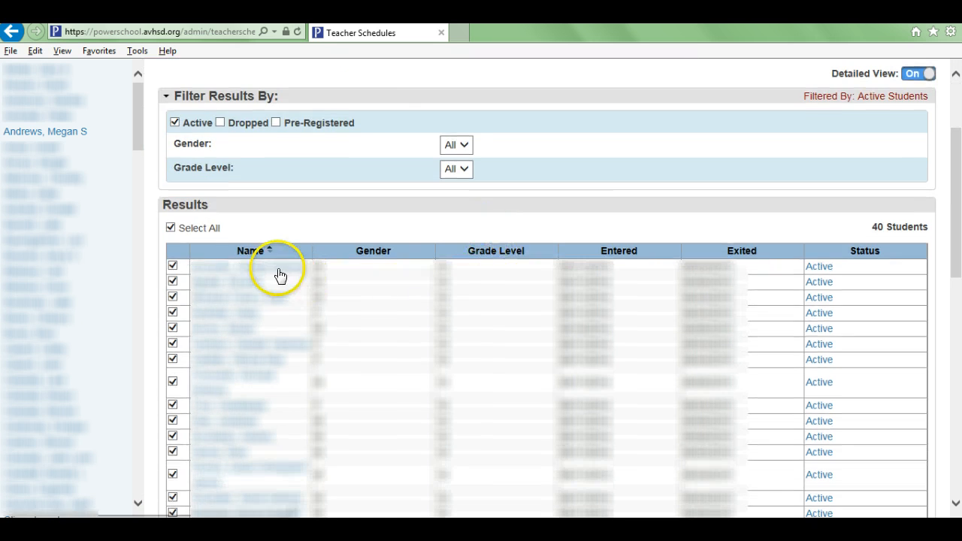
left_click(171, 159)
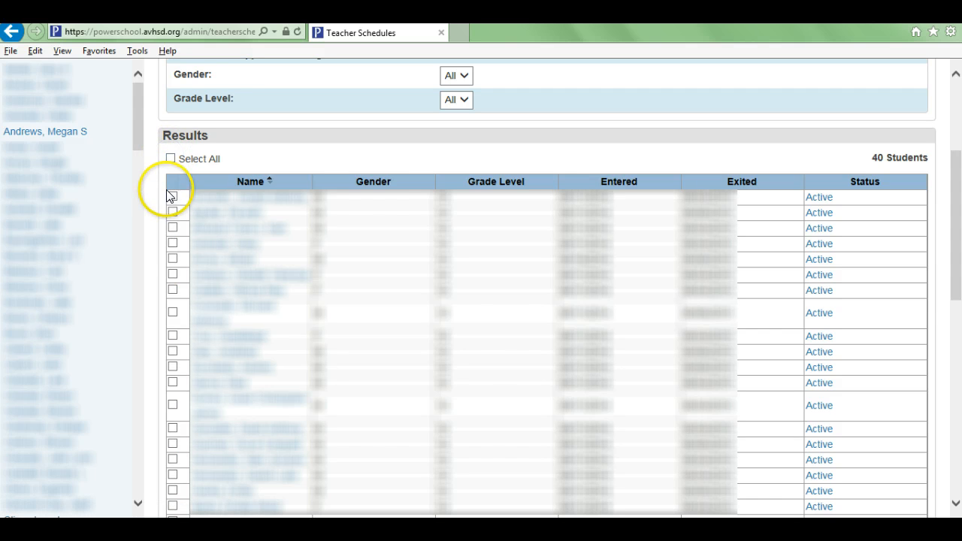
left_click(172, 212)
left_click(173, 228)
left_click(173, 243)
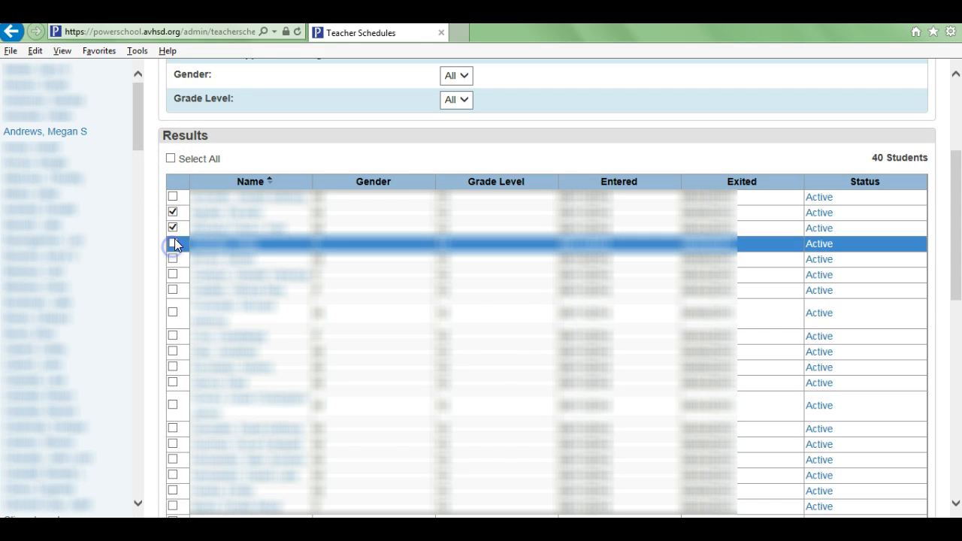
left_click(172, 352)
left_click(173, 405)
left_click(171, 160)
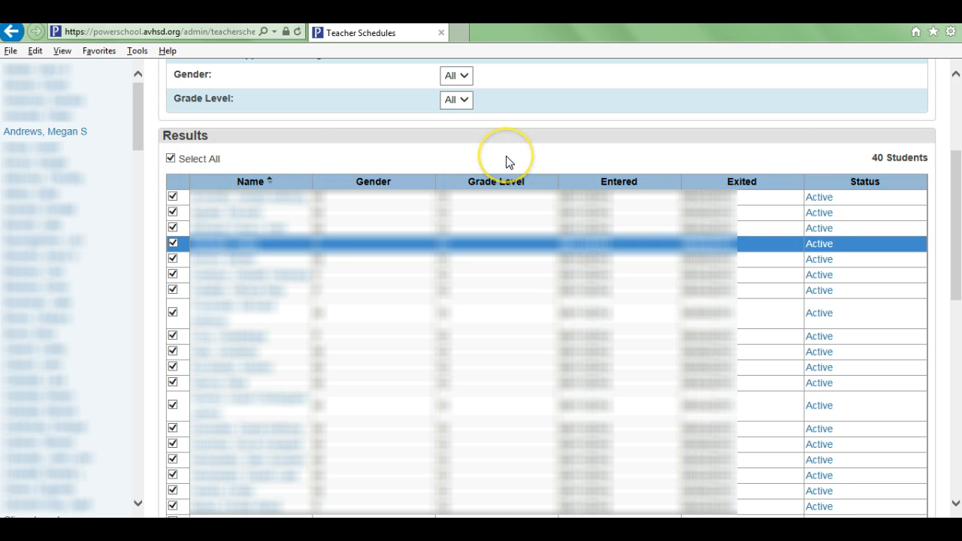
Step: Make all checked students on the 1(A) roster the current student selection
scroll(506, 162, "down", 3)
scroll(506, 161, "down", 3)
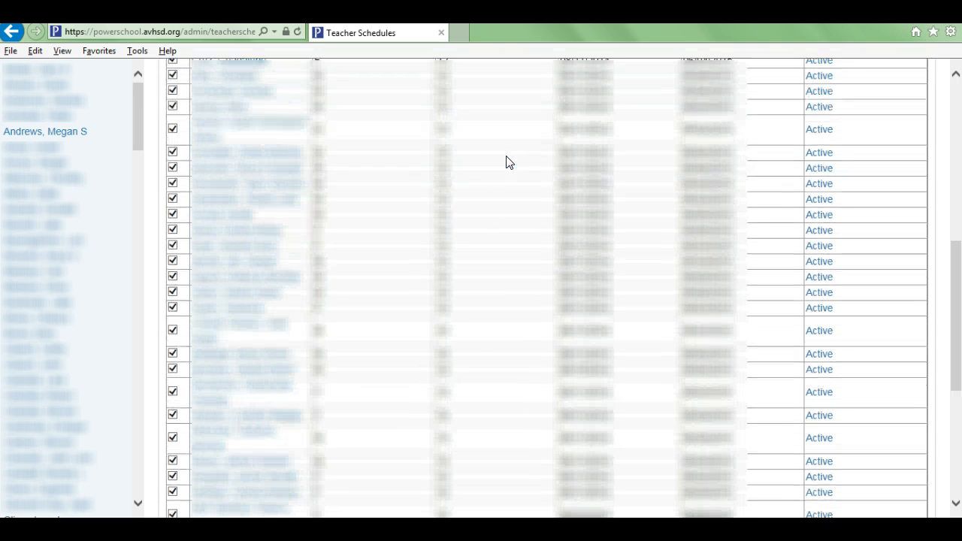
scroll(509, 162, "down", 2)
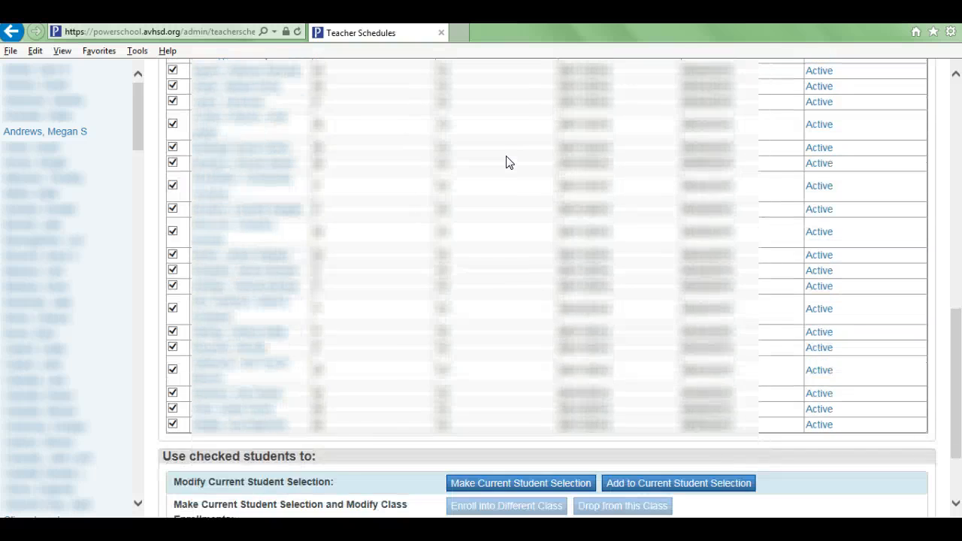
scroll(508, 163, "down", 1)
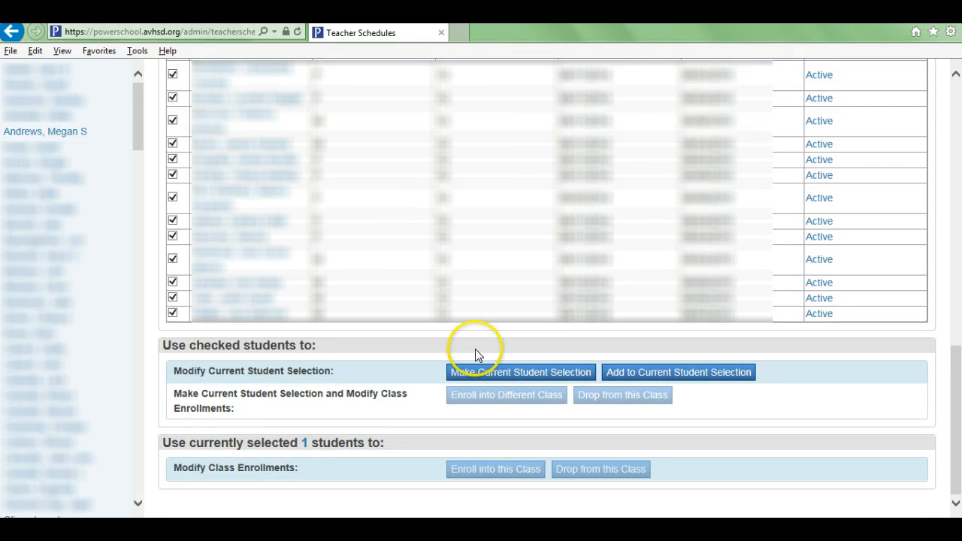
left_click(488, 374)
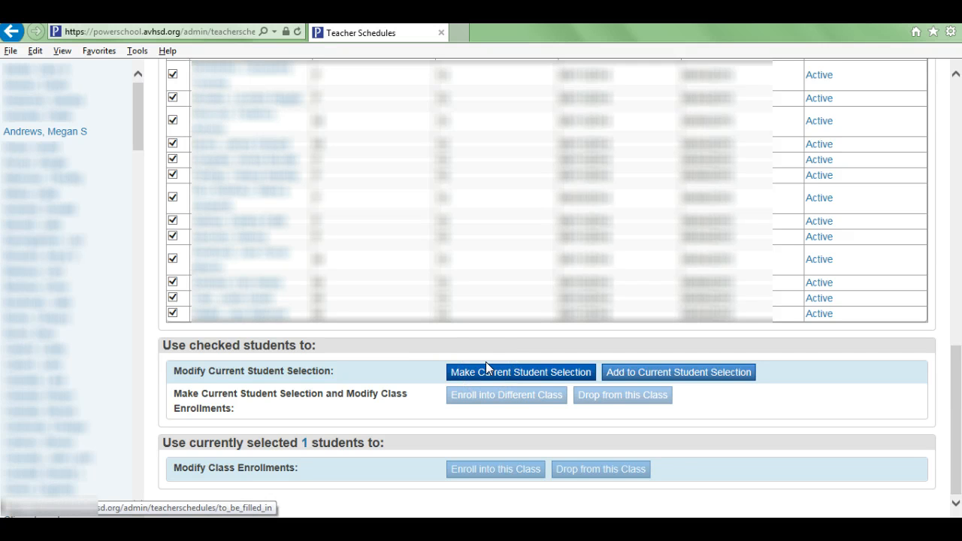
left_click(483, 367)
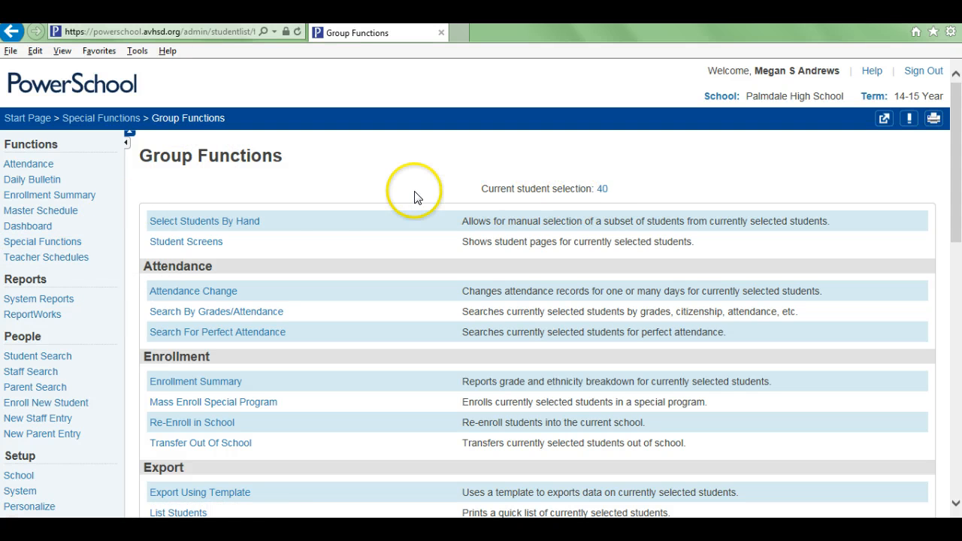
Step: Add all students from the teacher's 6(A) Expository Reading and Writing (EAP) roster to the current student selection
left_click(80, 258)
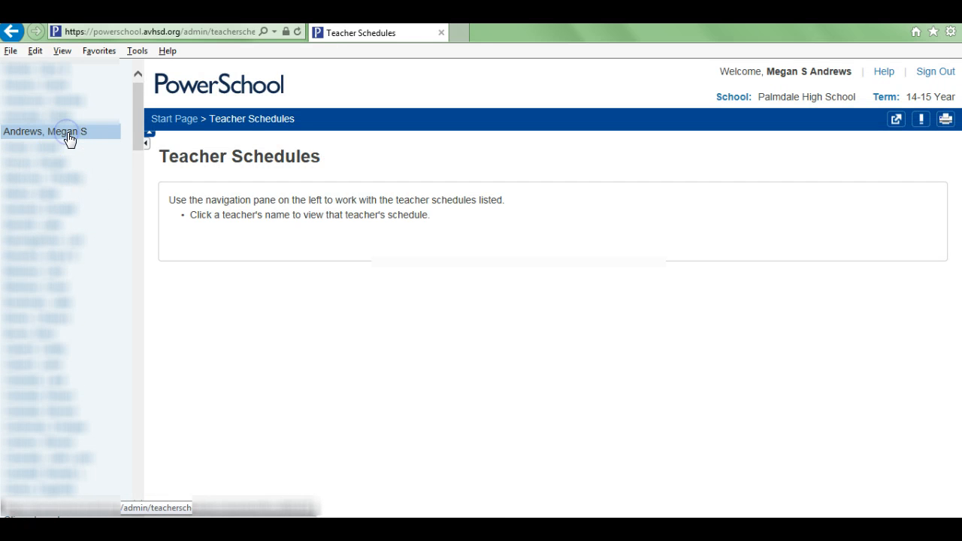
left_click(85, 138)
left_click(757, 344)
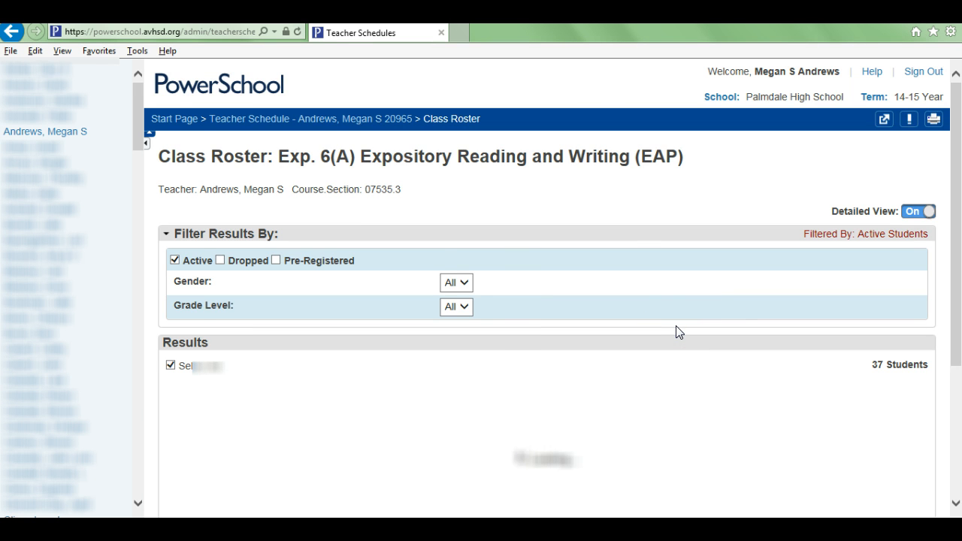
scroll(675, 331, "down", 10)
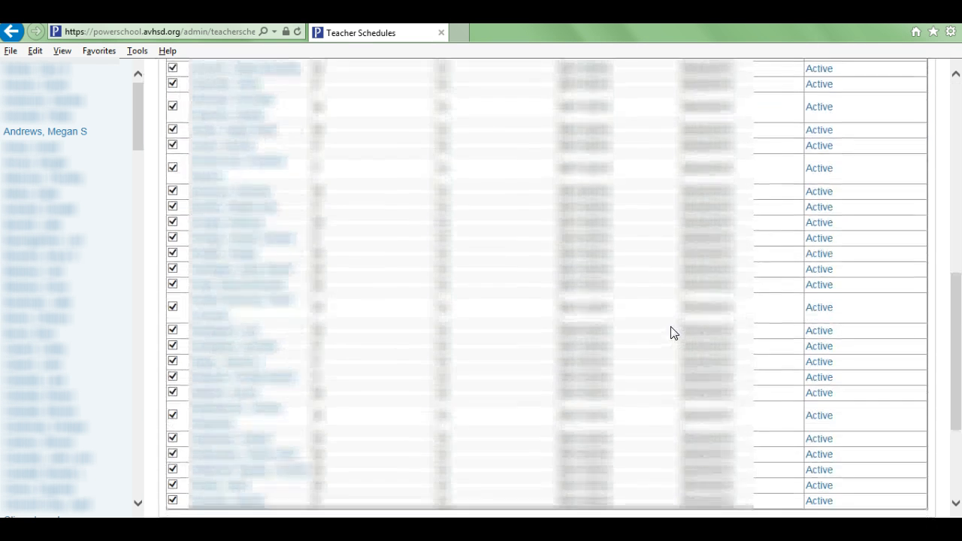
left_click(670, 376)
left_click(657, 418)
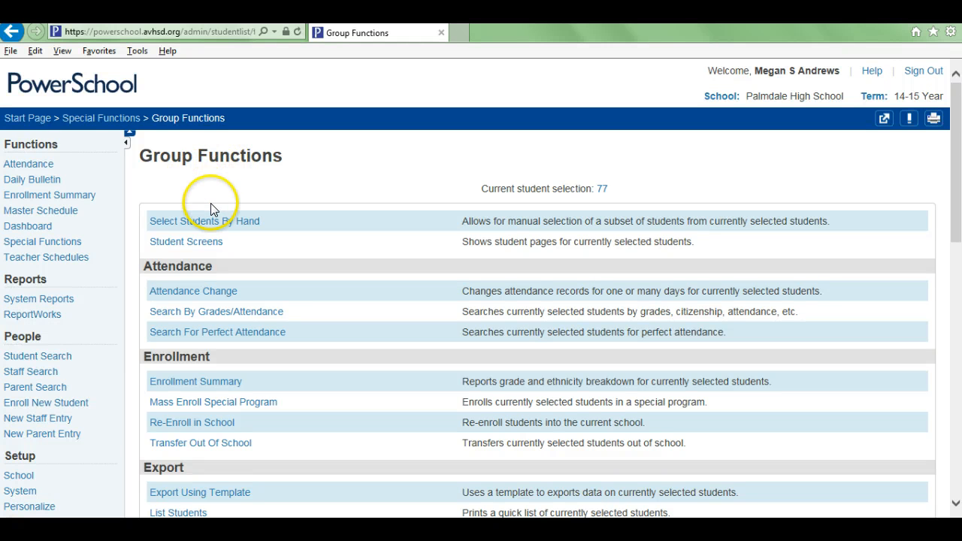
Step: Open Quick Export for the current student selection and display the list of available fields
scroll(298, 169, "down", 2)
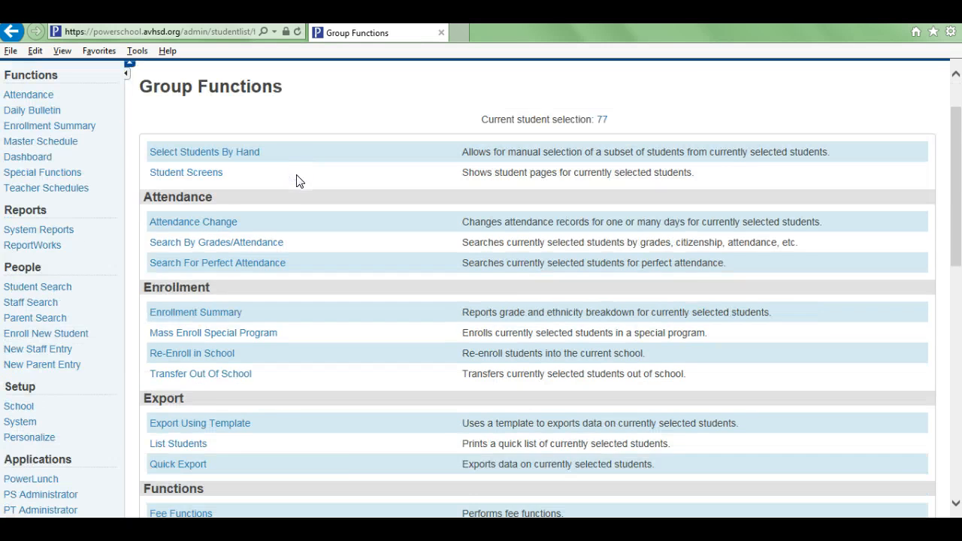
left_click(192, 401)
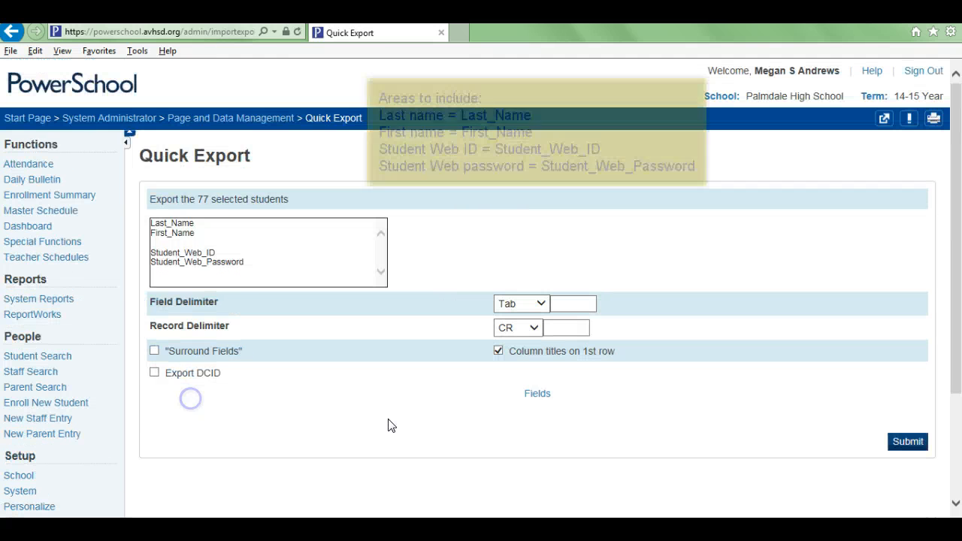
left_click(537, 399)
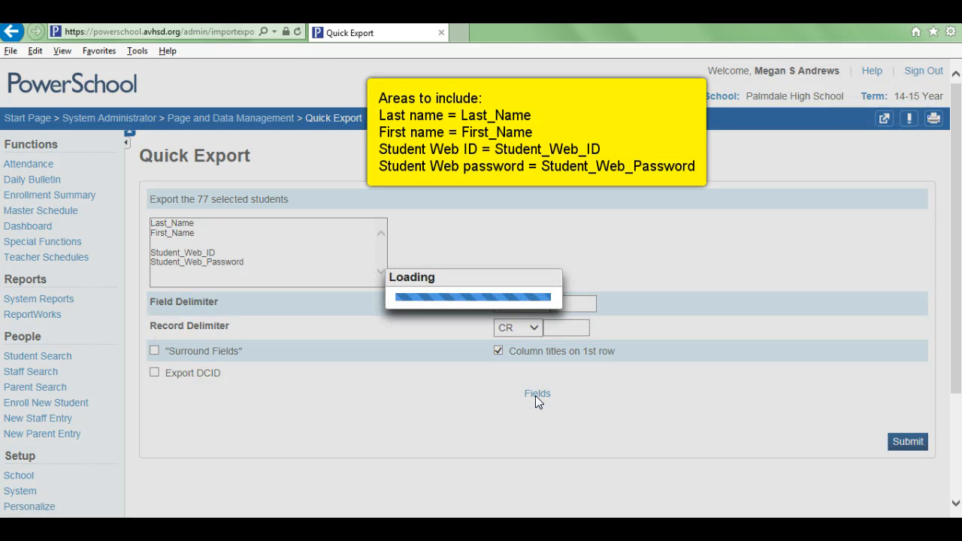
Step: Look through the available export fields for the Last_Name field
scroll(518, 369, "down", 1)
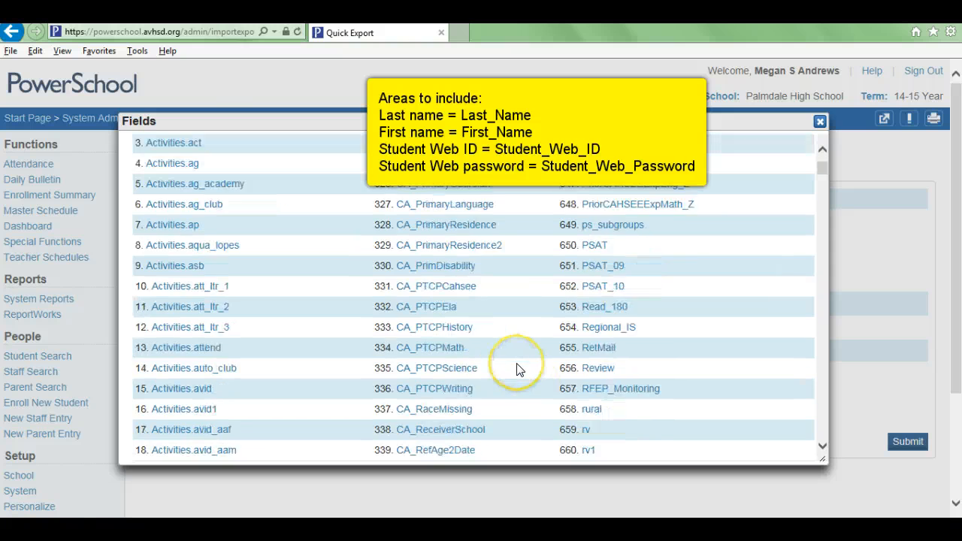
scroll(517, 369, "down", 8)
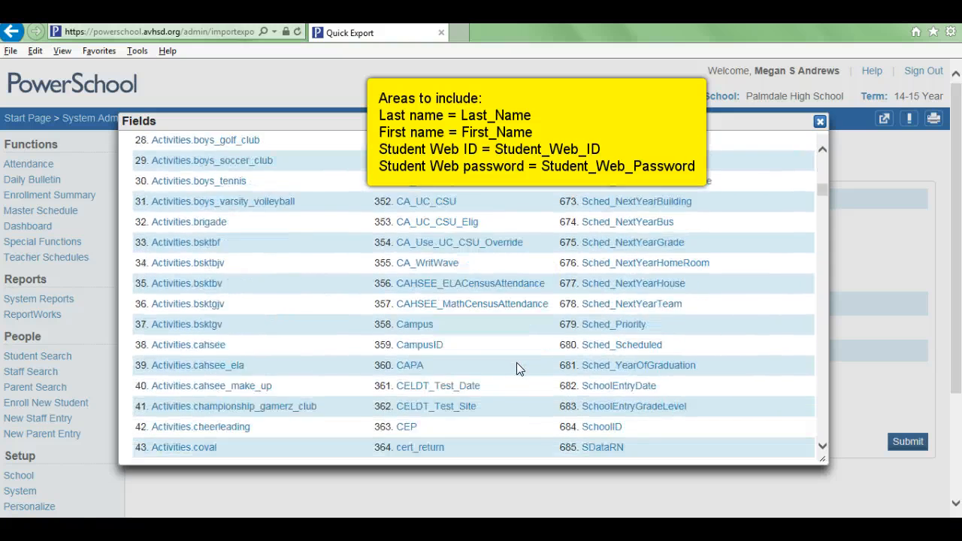
scroll(517, 368, "down", 10)
scroll(517, 363, "down", 15)
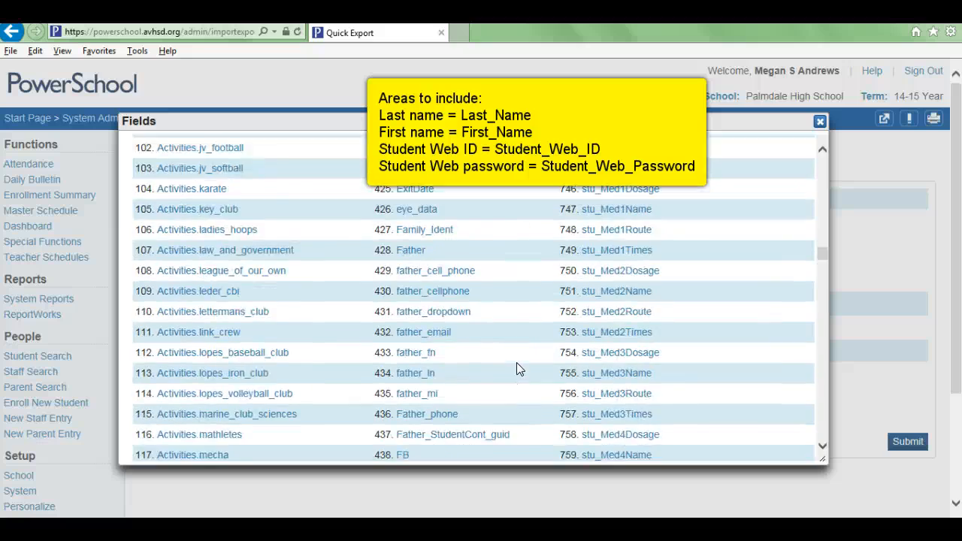
scroll(517, 369, "down", 9)
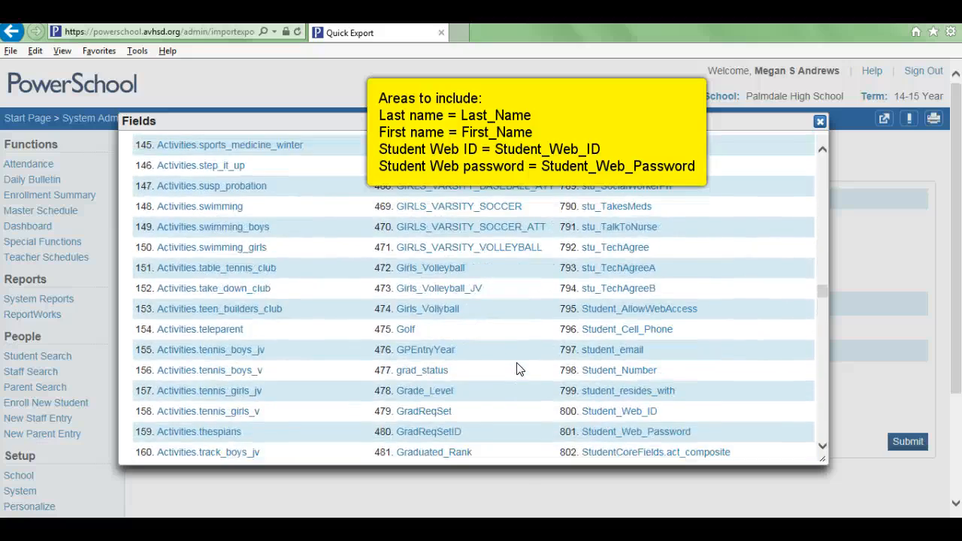
scroll(517, 369, "down", 12)
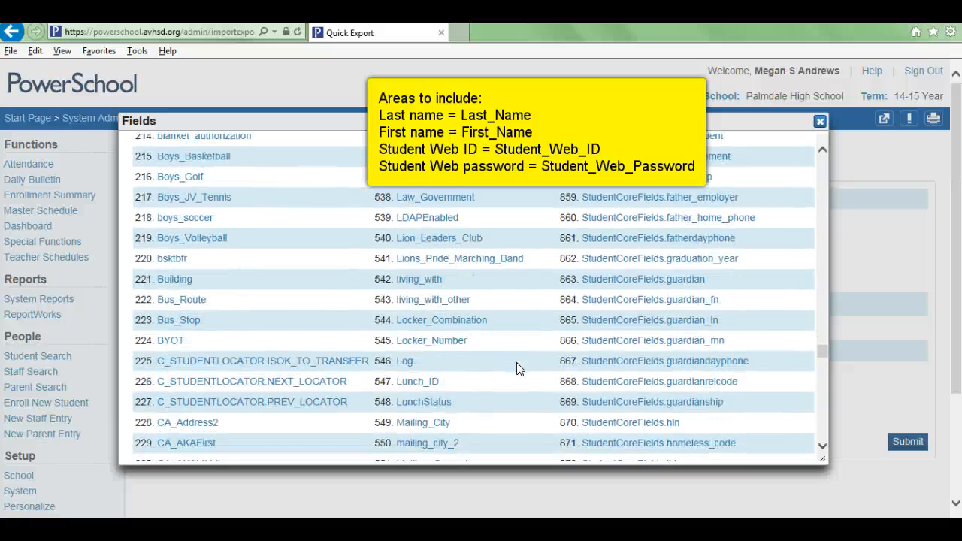
scroll(516, 368, "up", 2)
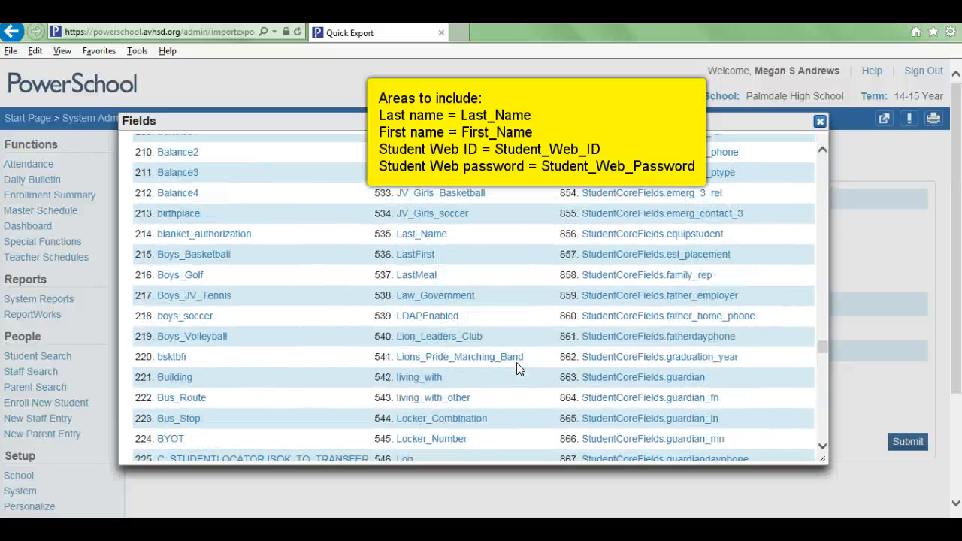
left_click(421, 234)
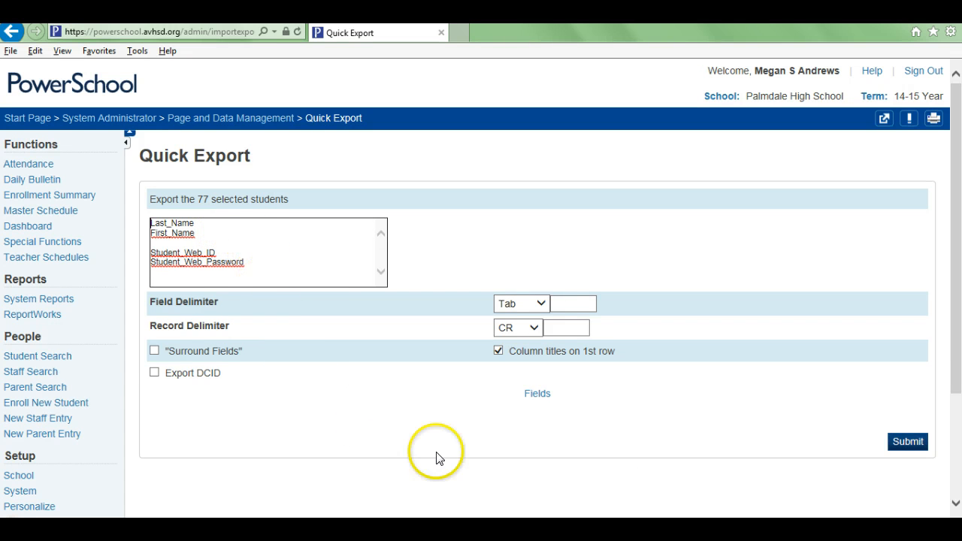
Step: Submit the Quick Export for the selected students and save the exported file to the Desktop as Student Web ID.xls
left_click(902, 443)
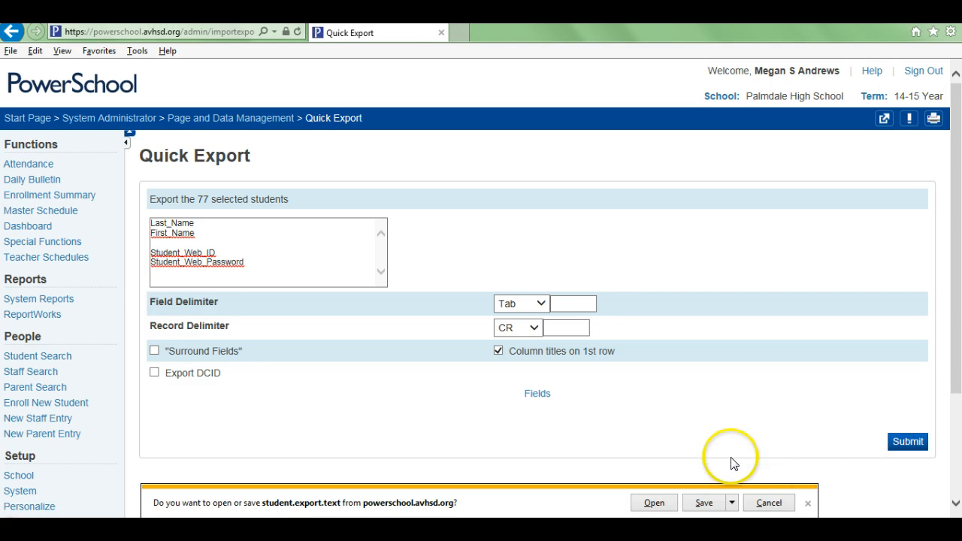
left_click(733, 505)
left_click(771, 486)
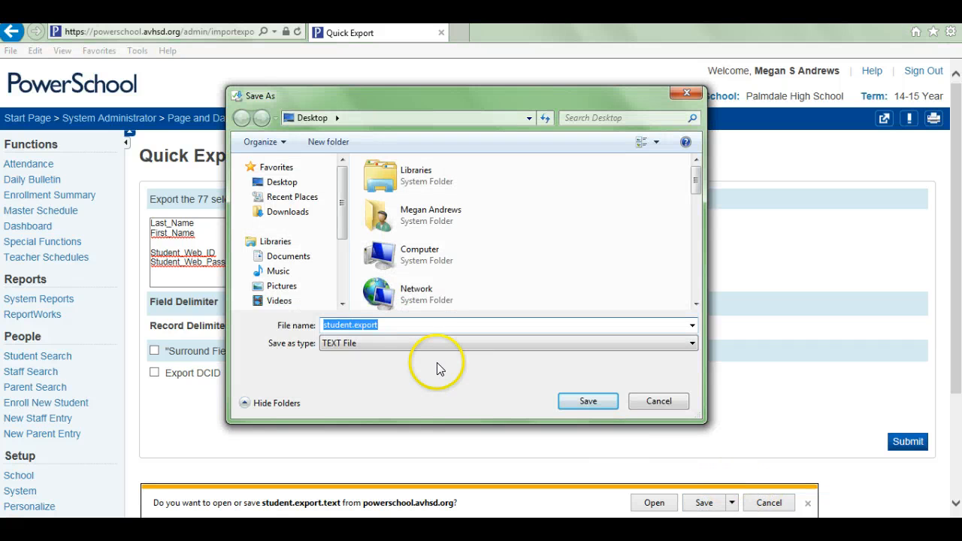
left_click(387, 321)
left_click_drag(387, 321, 306, 328)
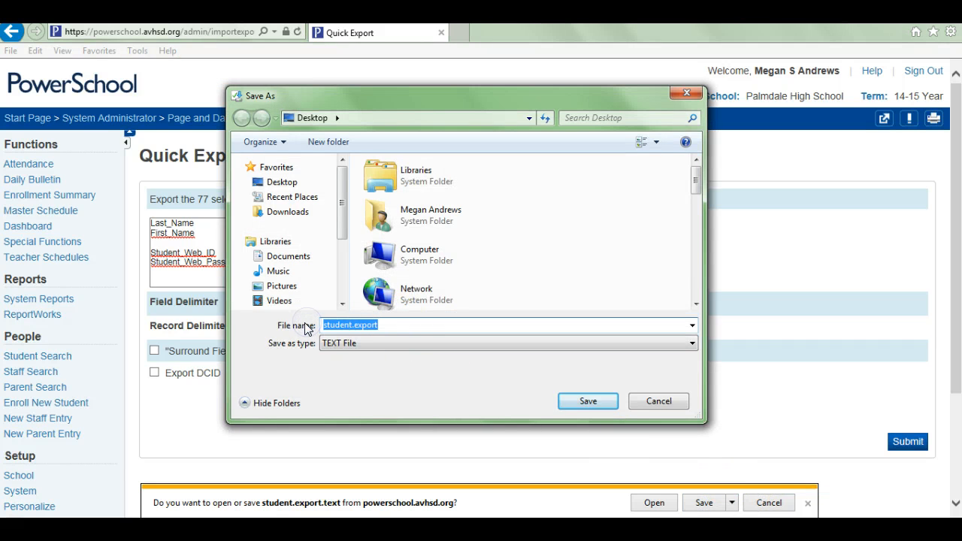
type("Stu")
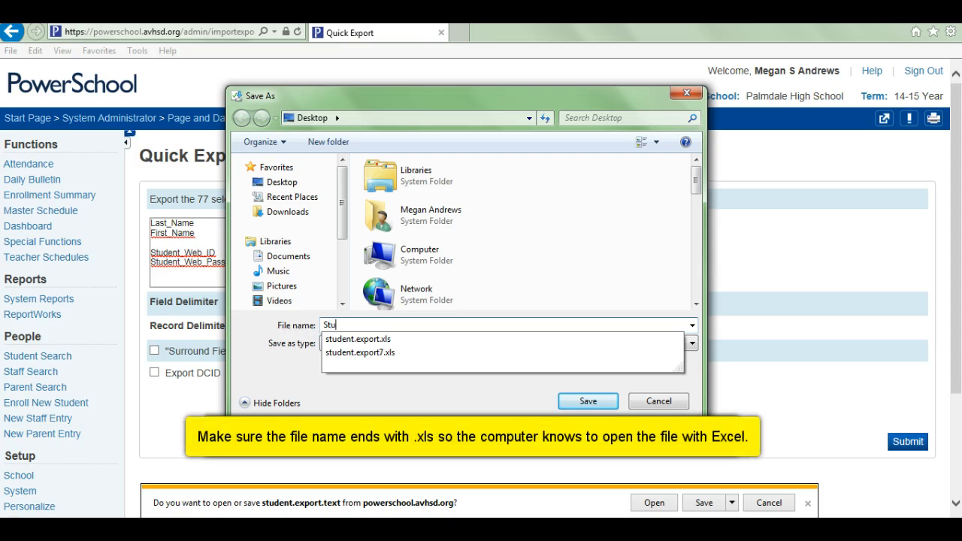
type("dent Web ID.xls")
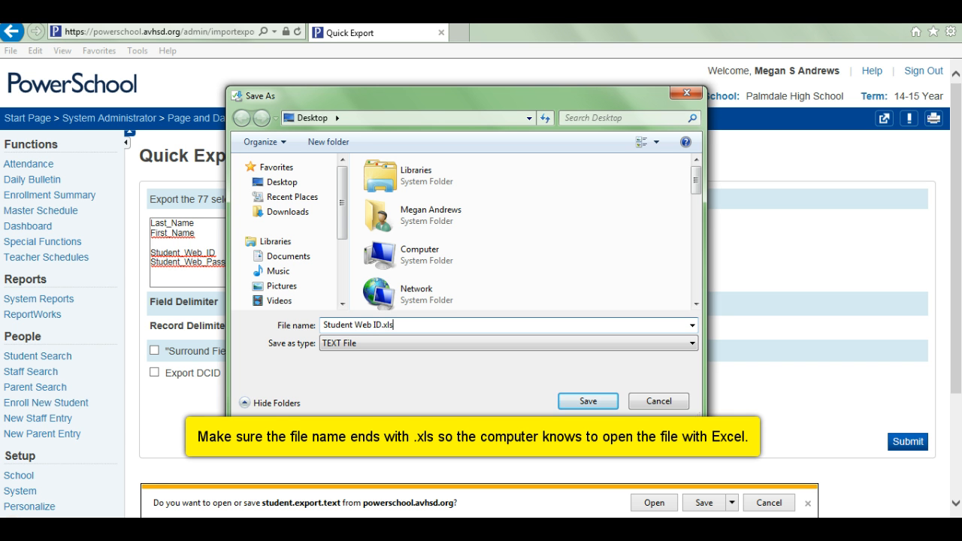
left_click(581, 400)
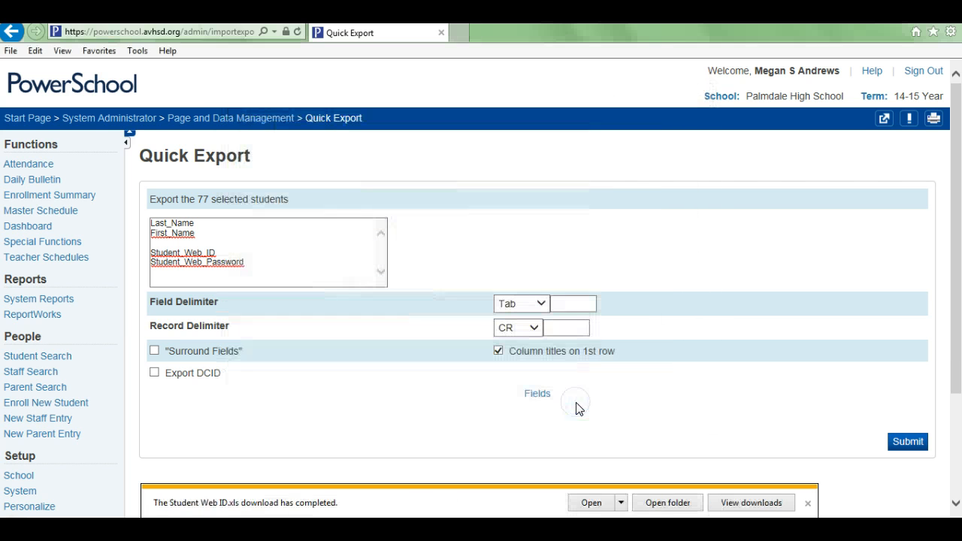
Step: Open the downloaded Student Web ID.xls in Excel, accepting the mismatch between file format and extension
left_click(618, 503)
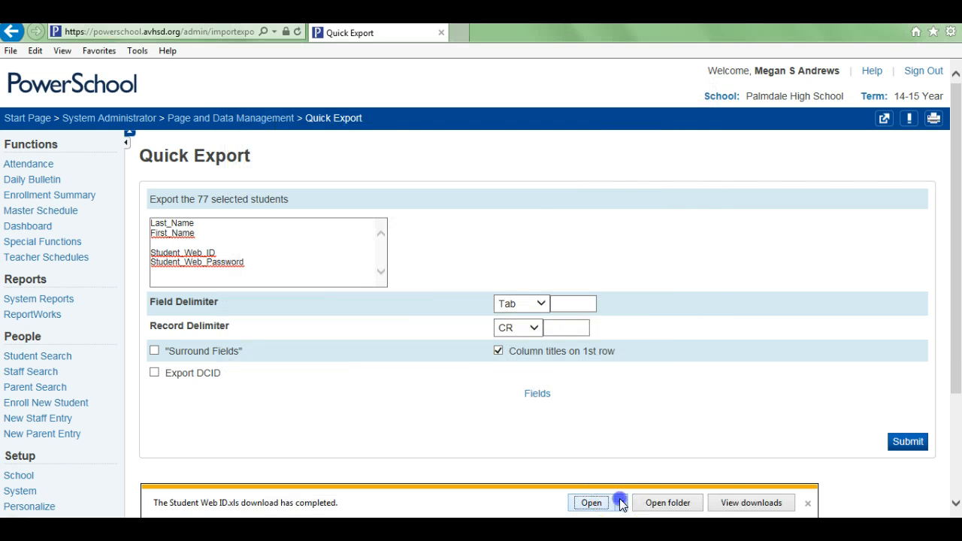
left_click(648, 487)
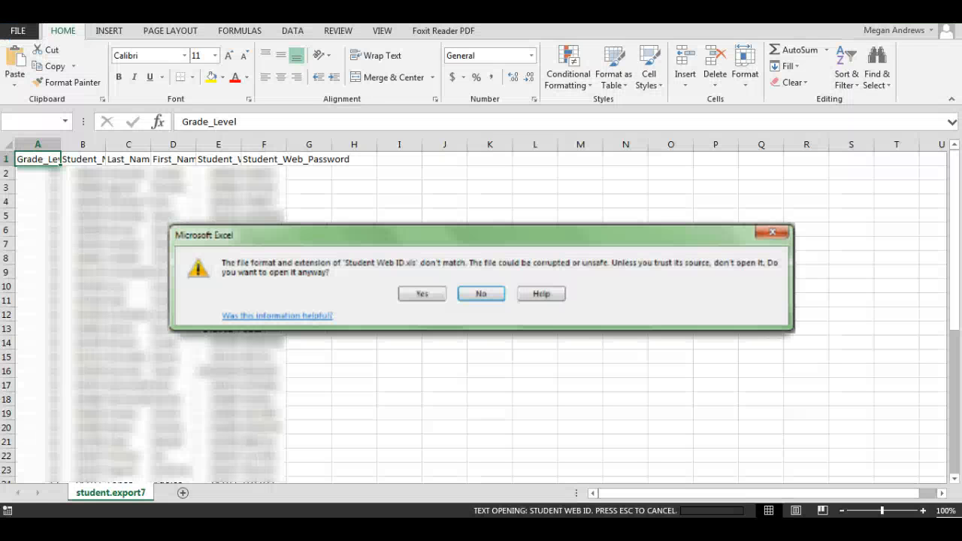
left_click(422, 294)
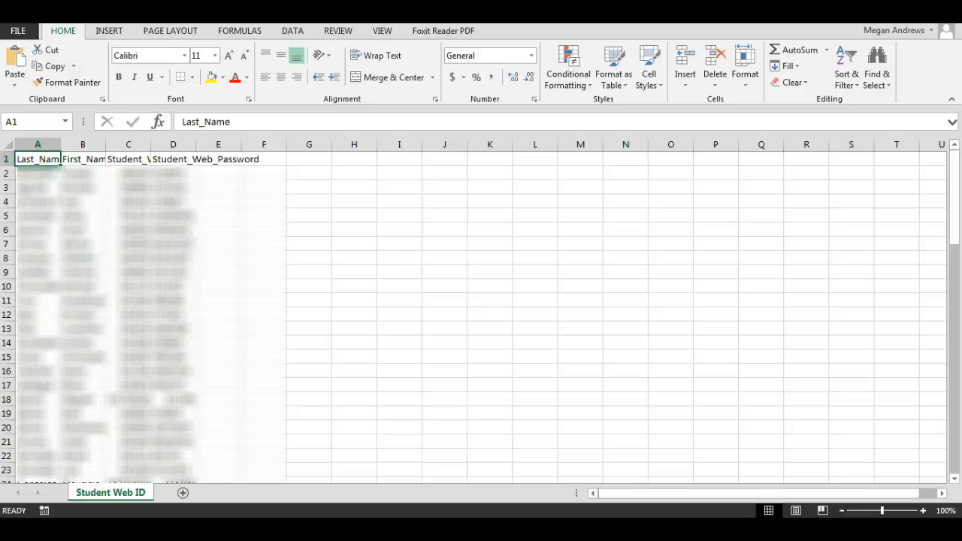
Step: Bring up the page layout options for the Student Web ID sheet
key("alt+p")
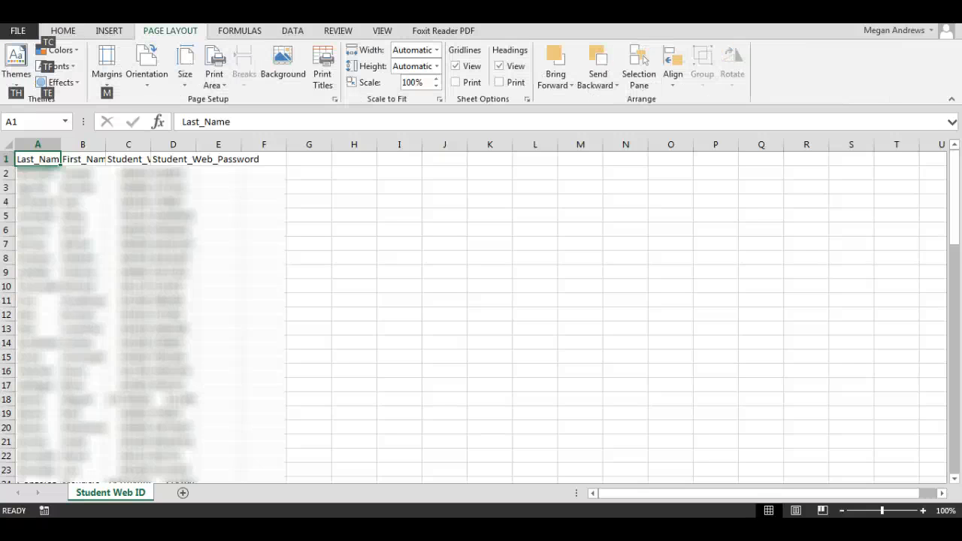